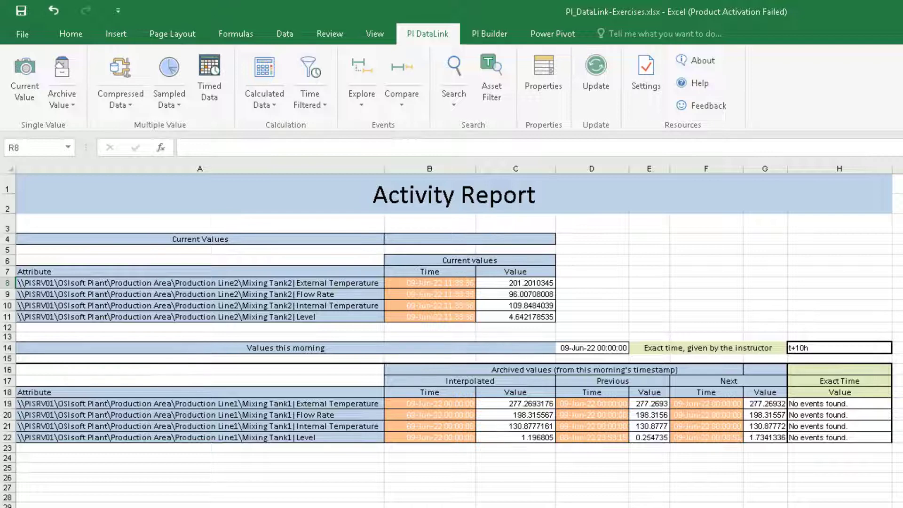
Step: Switch from the Activity Report sheet to the blank worksheet
key("ctrl+Page_Down")
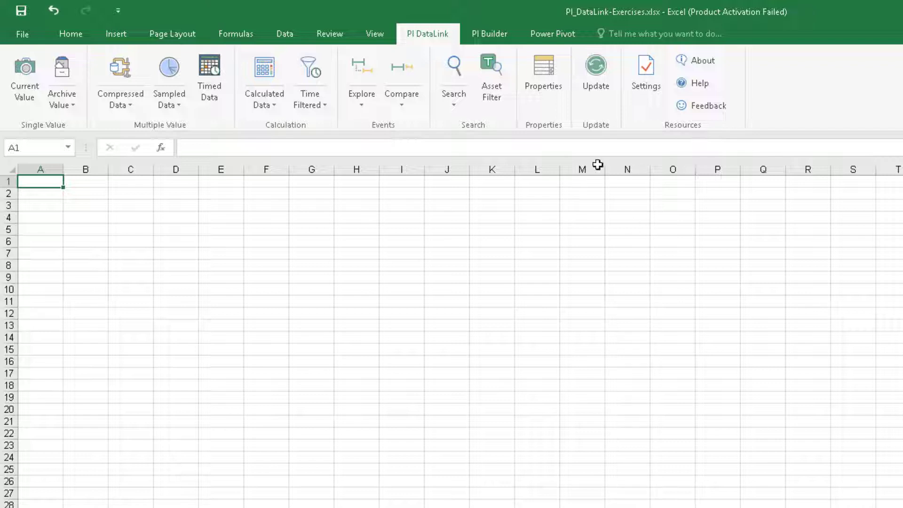
Step: Open PI DataLink Search and scope it to the PISRV01 Data Archive server
left_click(462, 71)
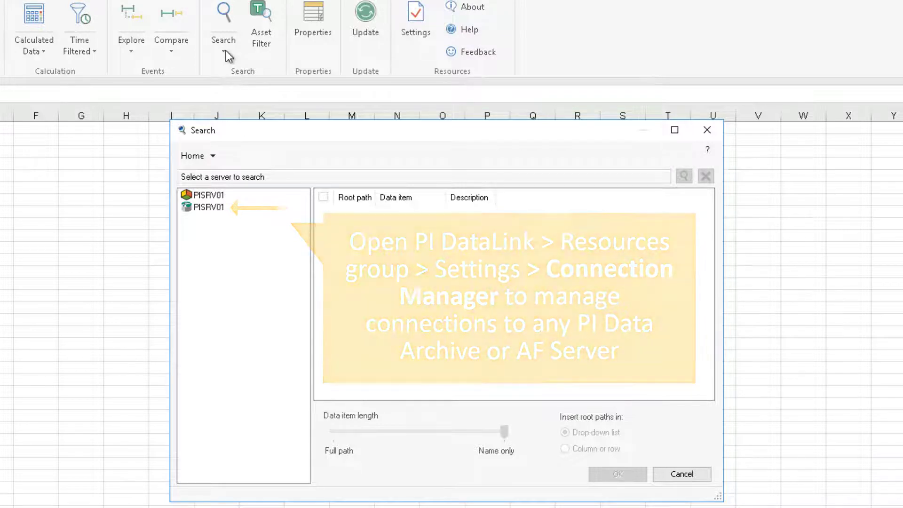
double_click(207, 208)
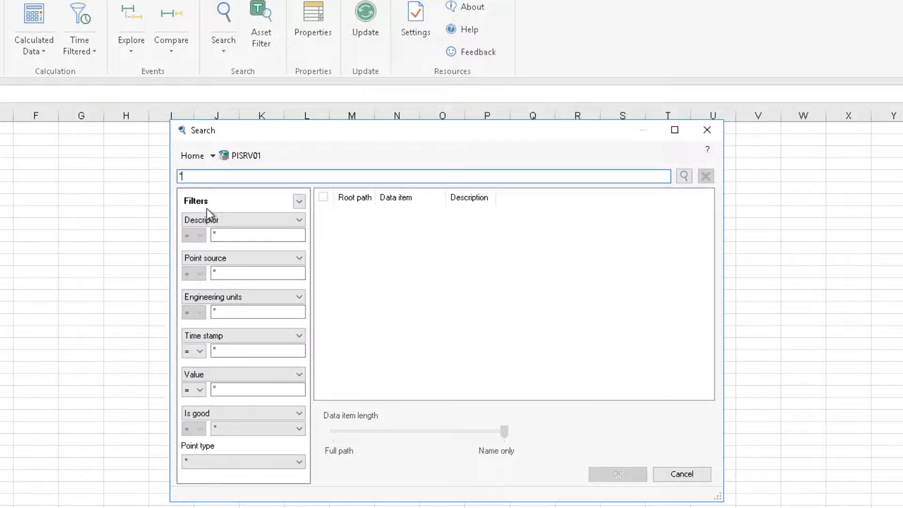
Step: Search the archive for *sinusoid and insert the SINUSOID tag into cell A1
left_click(299, 223)
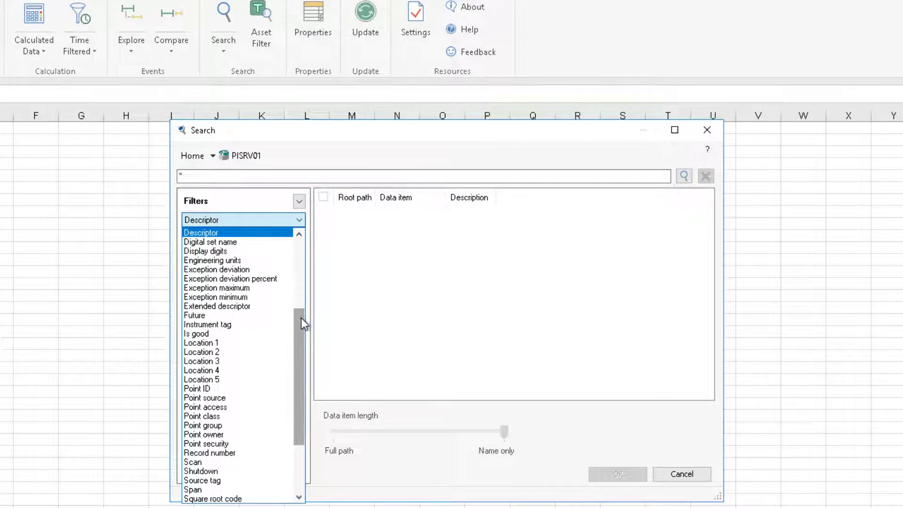
left_click_drag(301, 318, 292, 376)
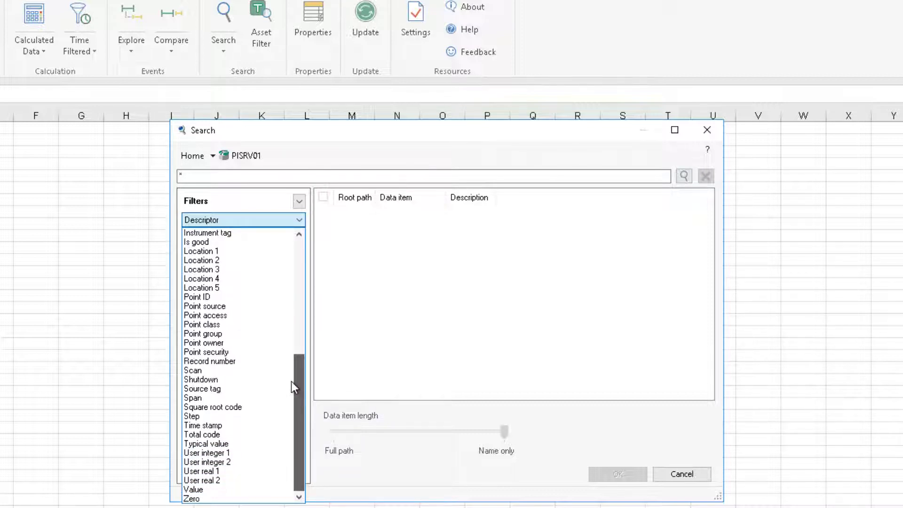
left_click(298, 221)
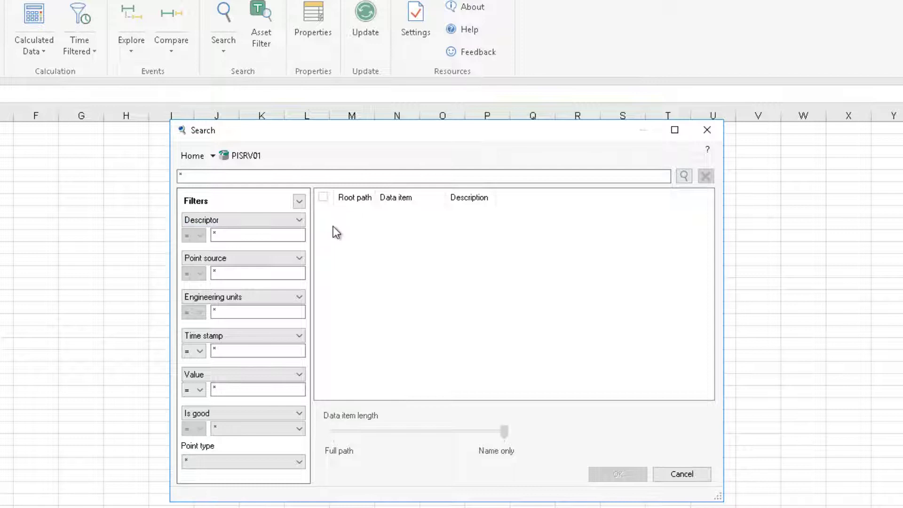
left_click(341, 174)
type("sinus")
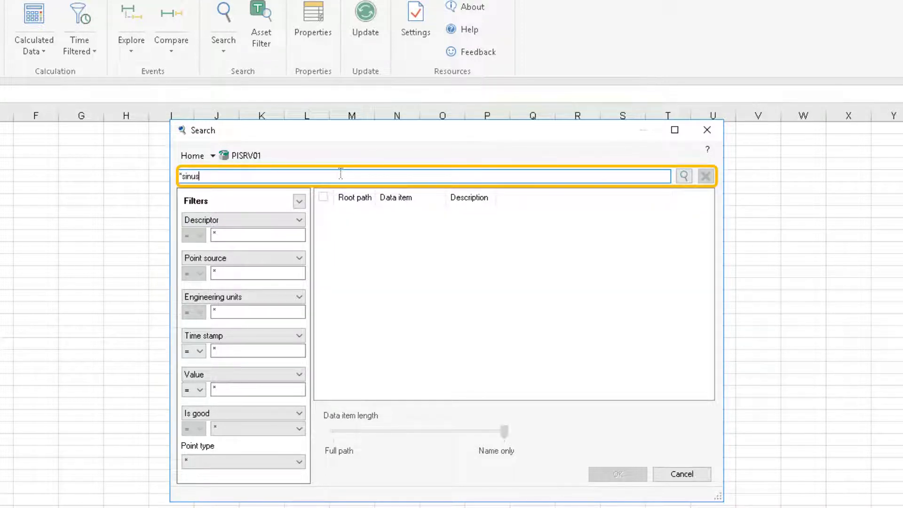
type("oid")
key("Return")
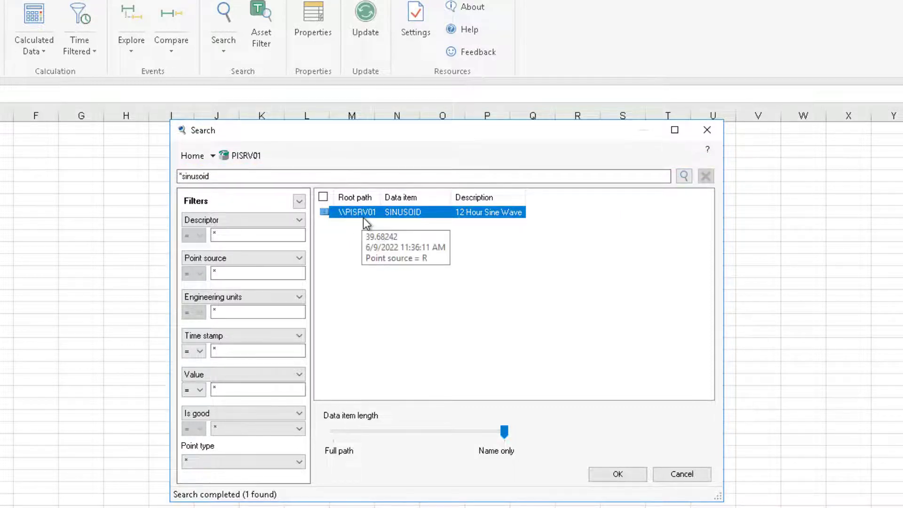
left_click(629, 478)
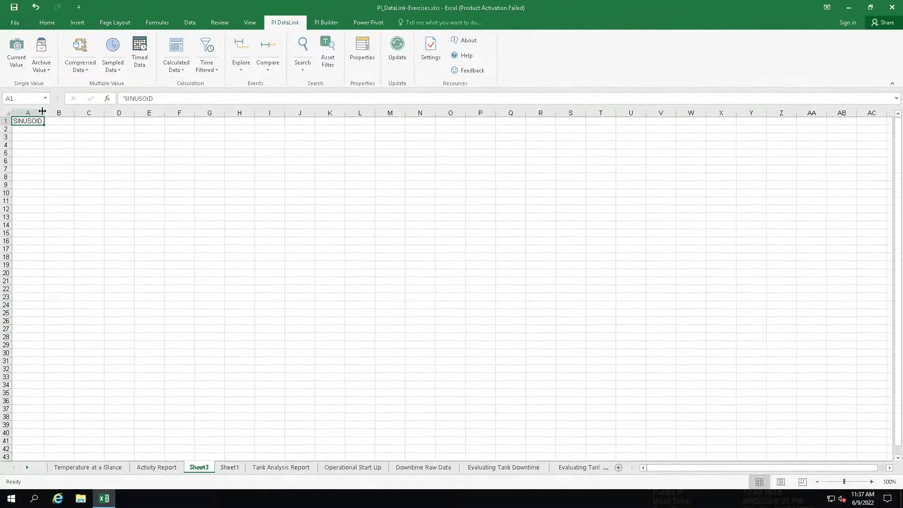
Step: Insert SINUSOID's current value (40.75214) into C1:D1 with the timestamp on the left
left_click(16, 52)
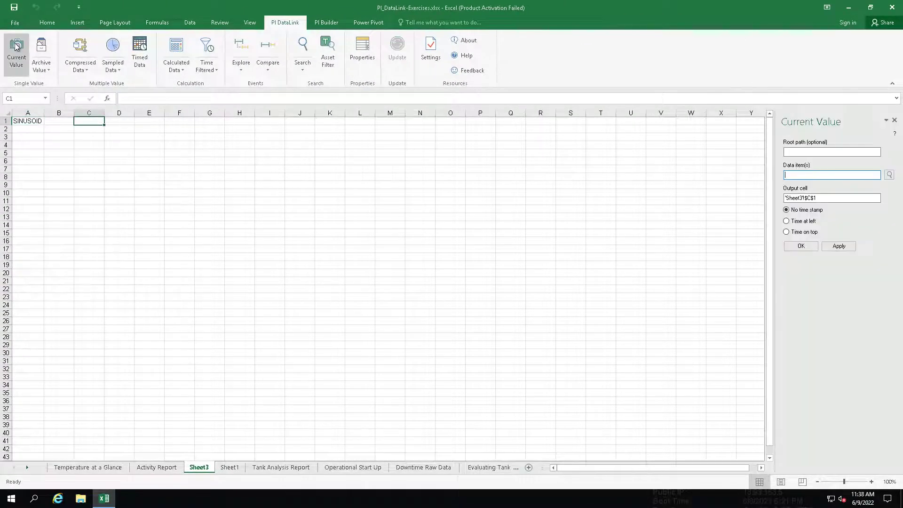
left_click(27, 122)
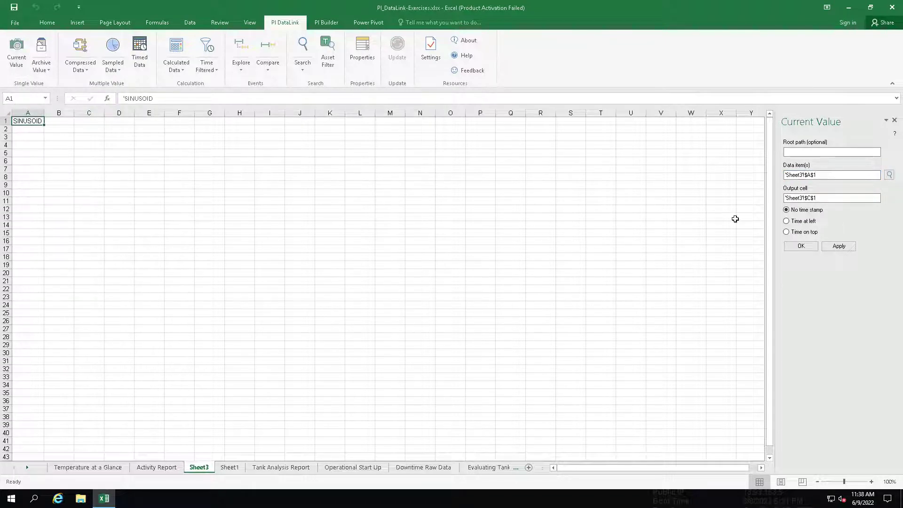
left_click(786, 221)
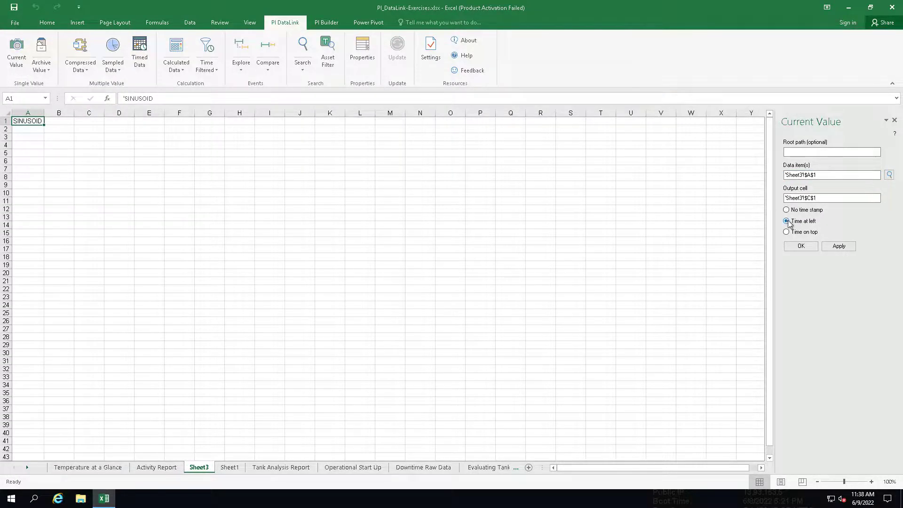
left_click(801, 246)
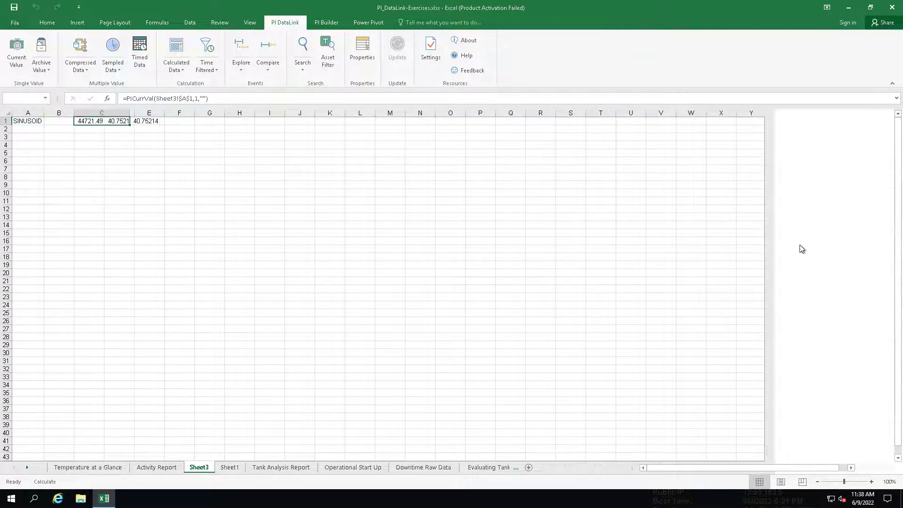
left_click(609, 241)
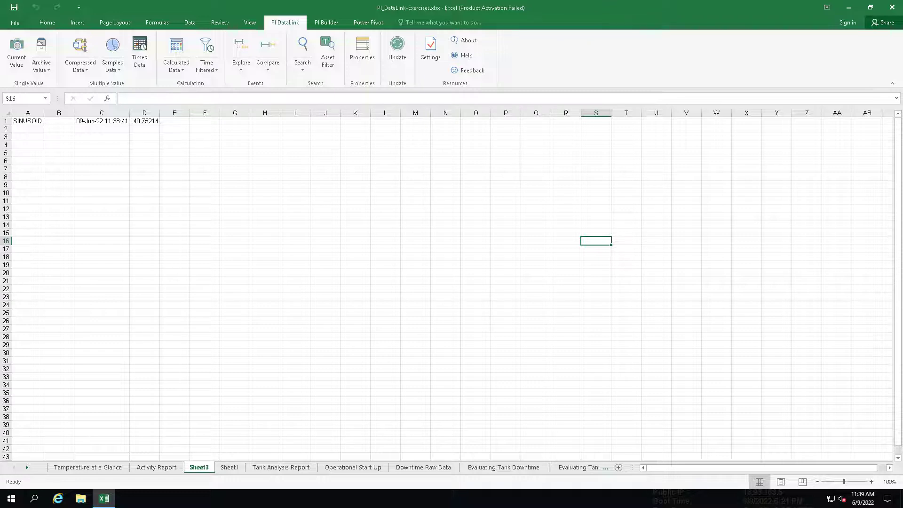
Step: Browse the PISRV01 asset server to OSIsoft Plant > Production Area > Production Line1 > Mixing Tank1
left_click(301, 50)
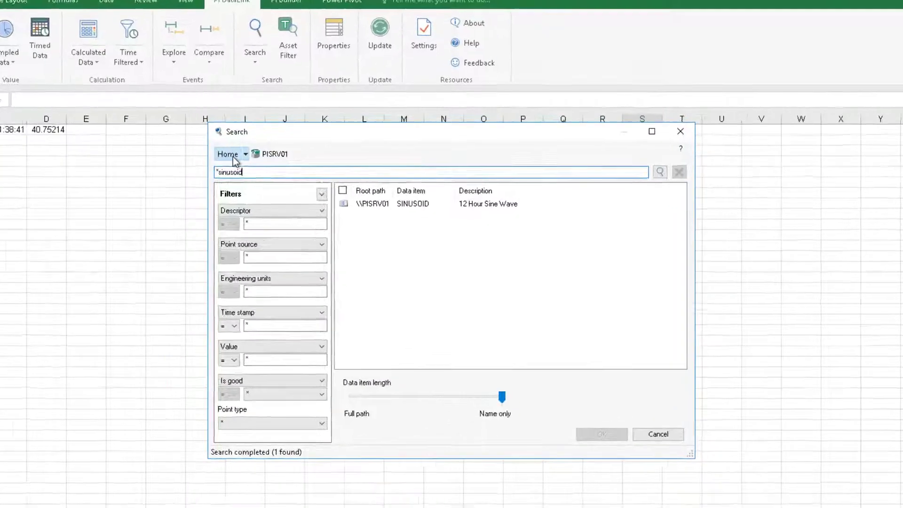
left_click(282, 139)
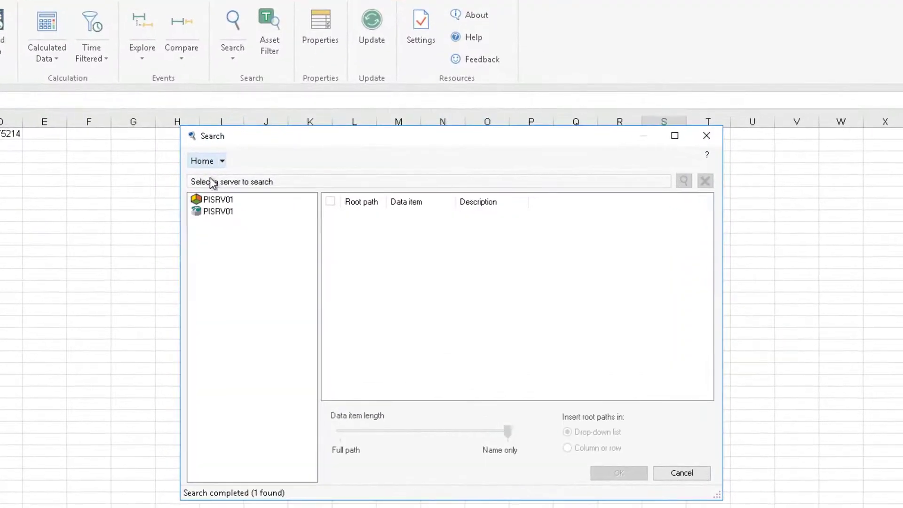
left_click(219, 200)
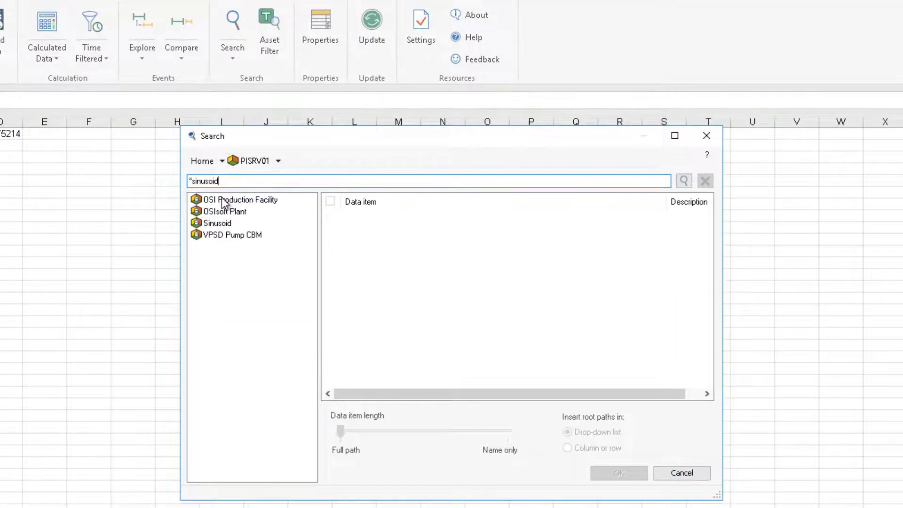
double_click(247, 214)
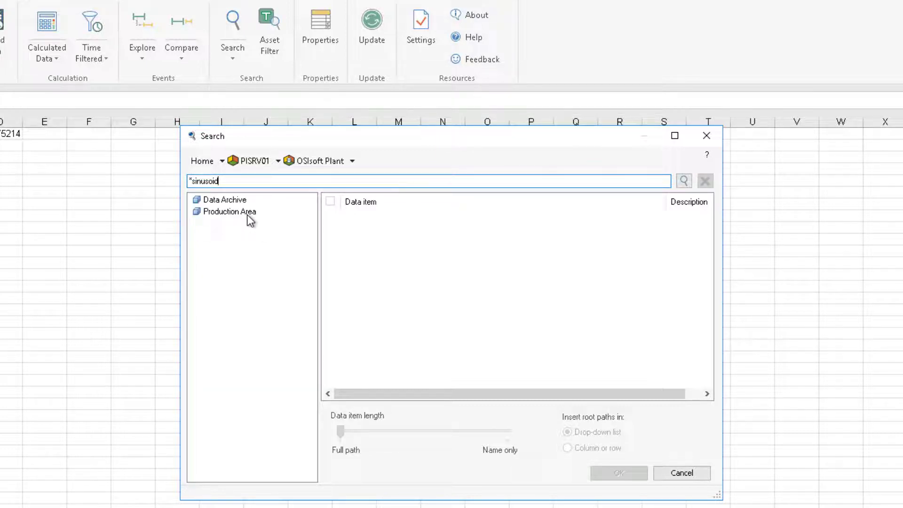
double_click(247, 215)
double_click(252, 200)
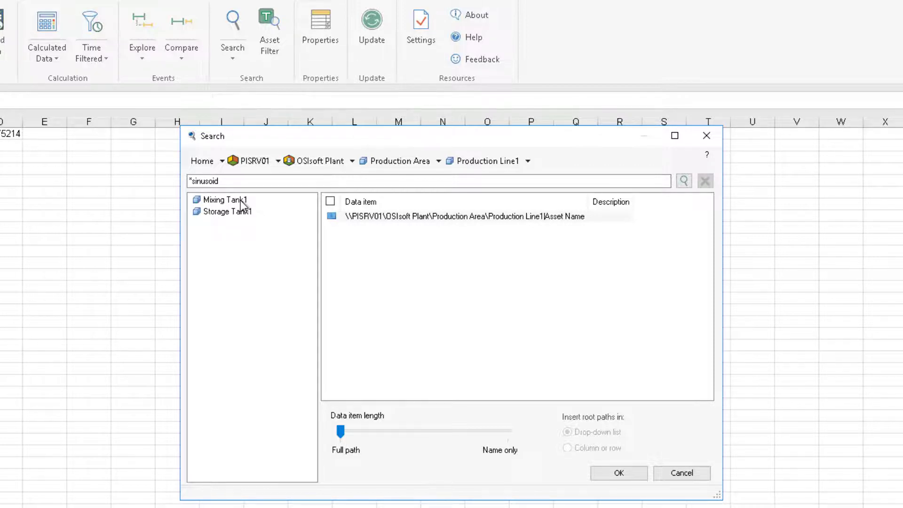
double_click(240, 199)
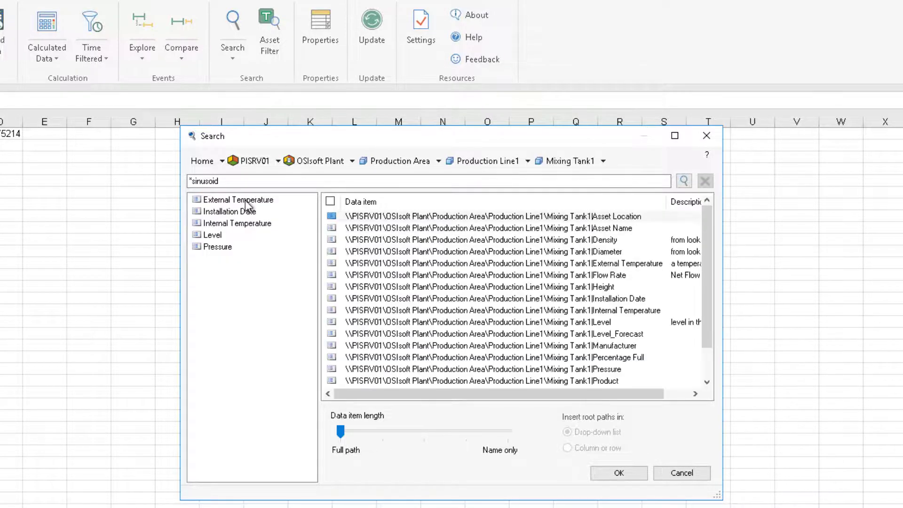
Step: Insert Mixing Tank1's External Temperature attribute path into cell A3
left_click_drag(712, 283, 703, 341)
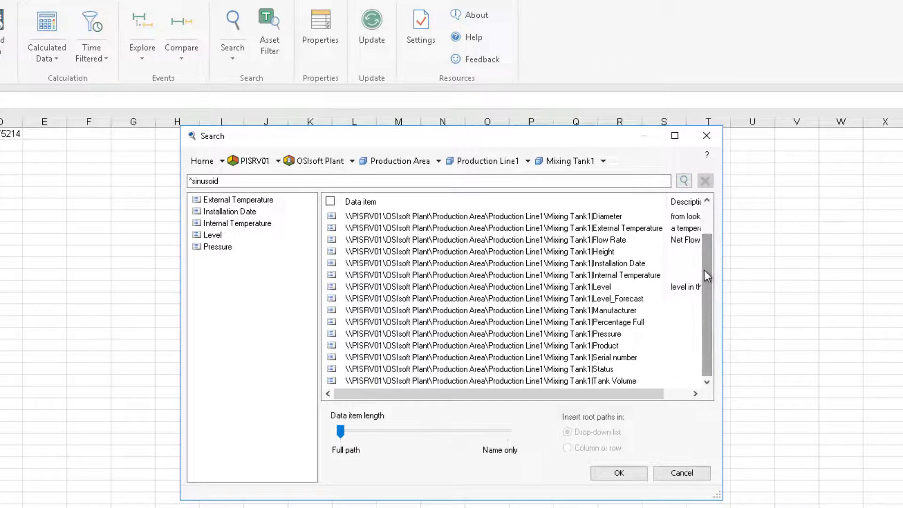
scroll(705, 270, "up", 1)
left_click(649, 264)
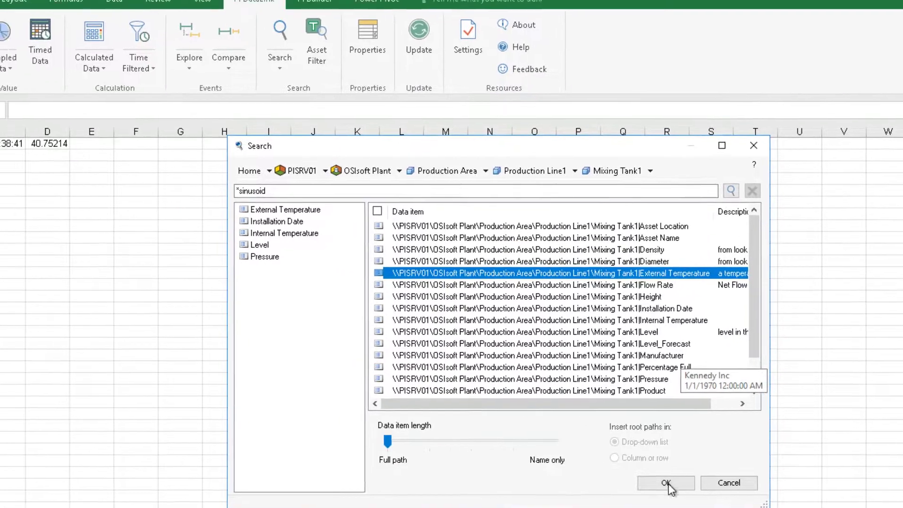
left_click(619, 473)
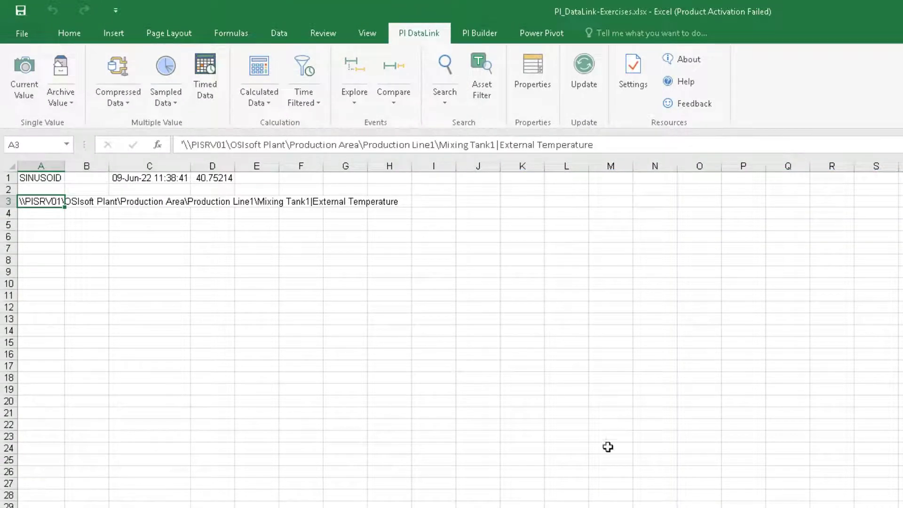
Step: Autofit column A, then insert External Temperature's current value and timestamp into C3:D3 from A3
double_click(63, 164)
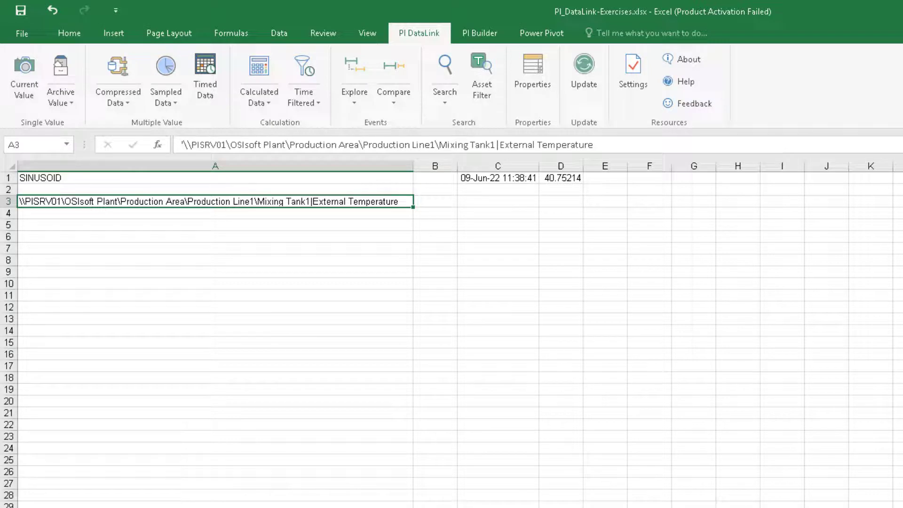
left_click(499, 201)
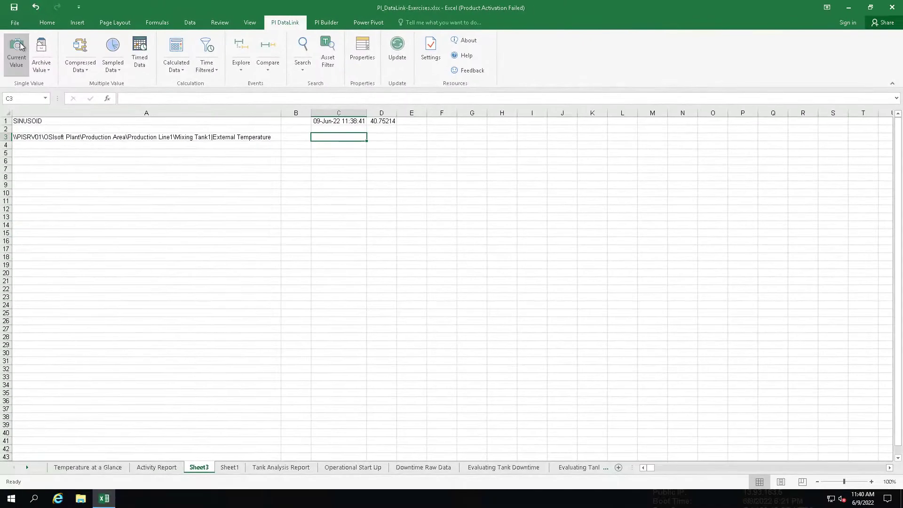
left_click(17, 52)
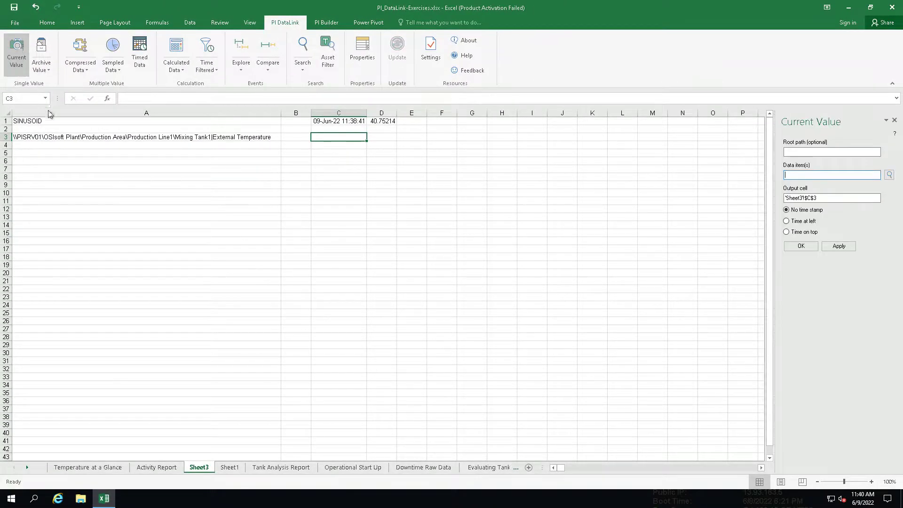
left_click(51, 139)
left_click(800, 221)
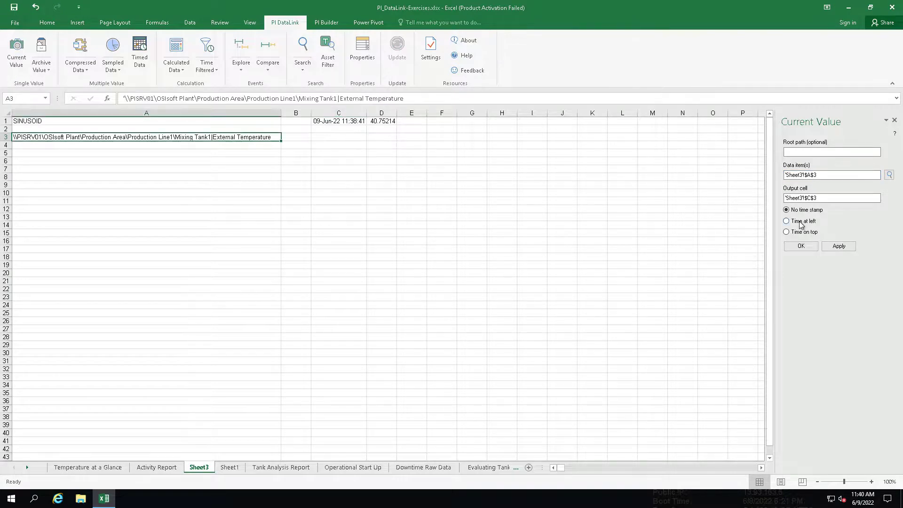
left_click(801, 246)
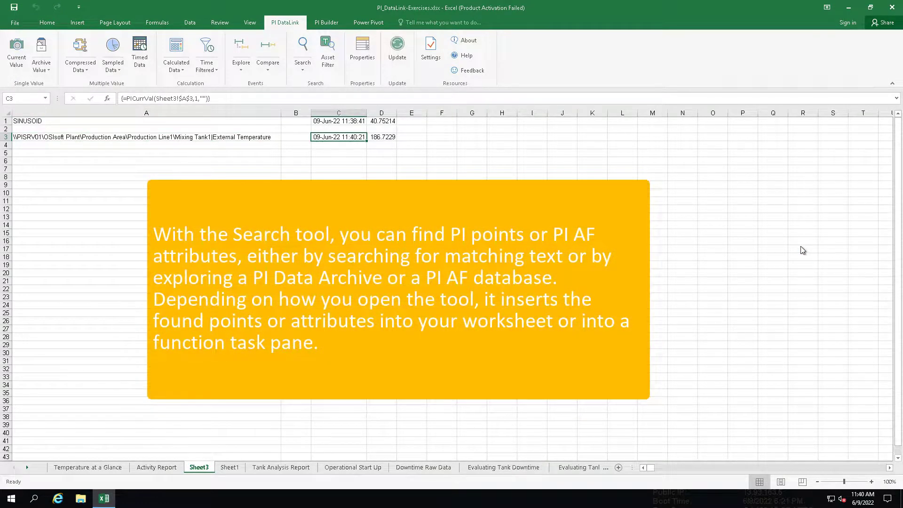